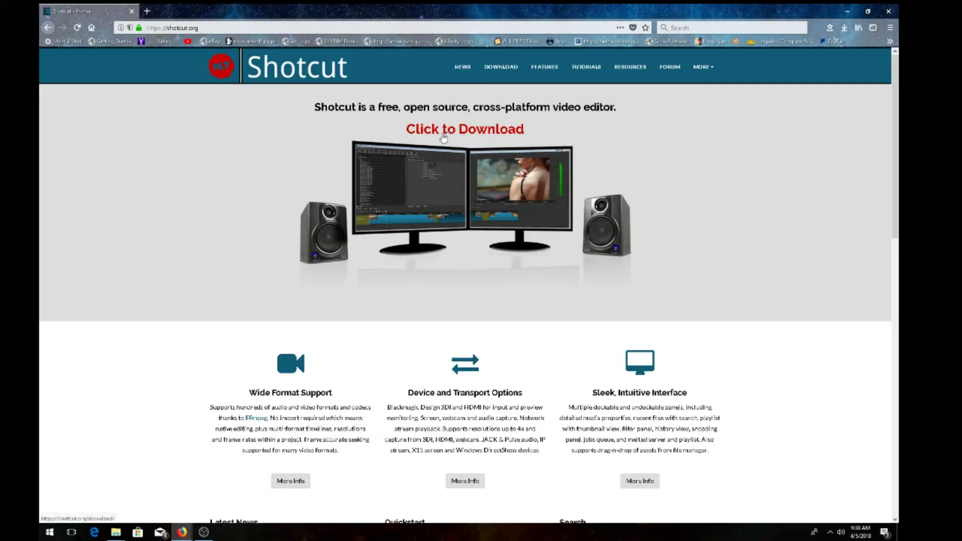
- Go from the shotcut.org home page to the Shotcut download page
click(471, 133)
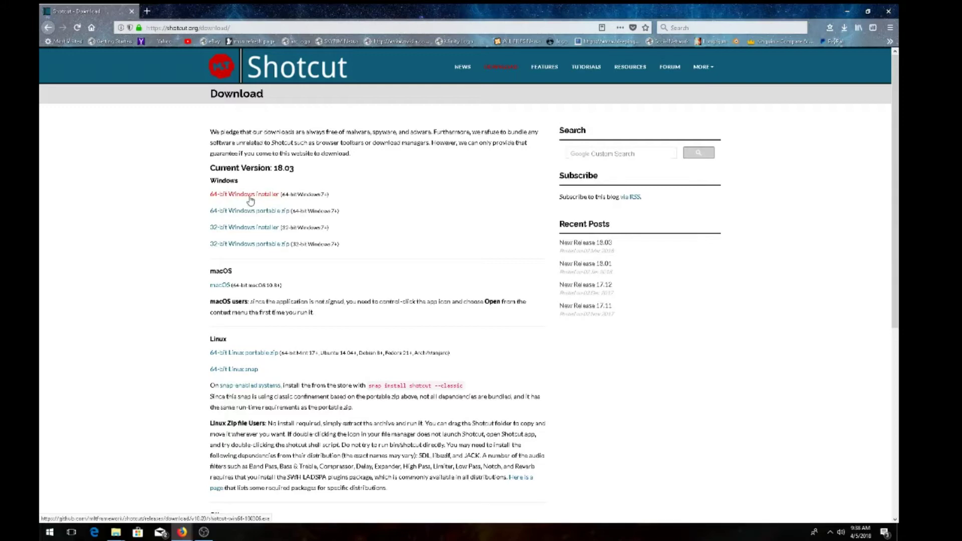
- Download the Shotcut 18.03 64-bit Windows installer and save the .exe
click(250, 199)
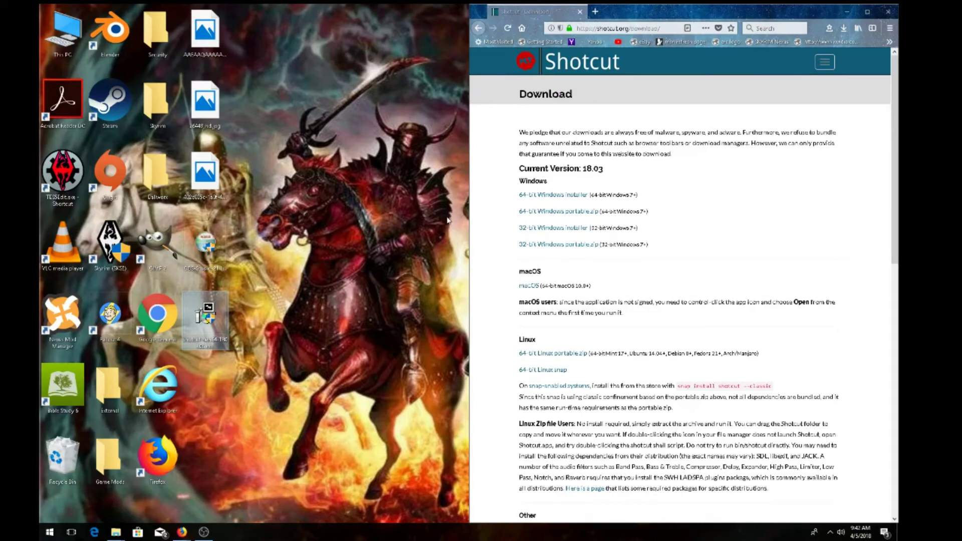
- Close Firefox, run the downloaded Shotcut installer and accept its license agreement
click(887, 11)
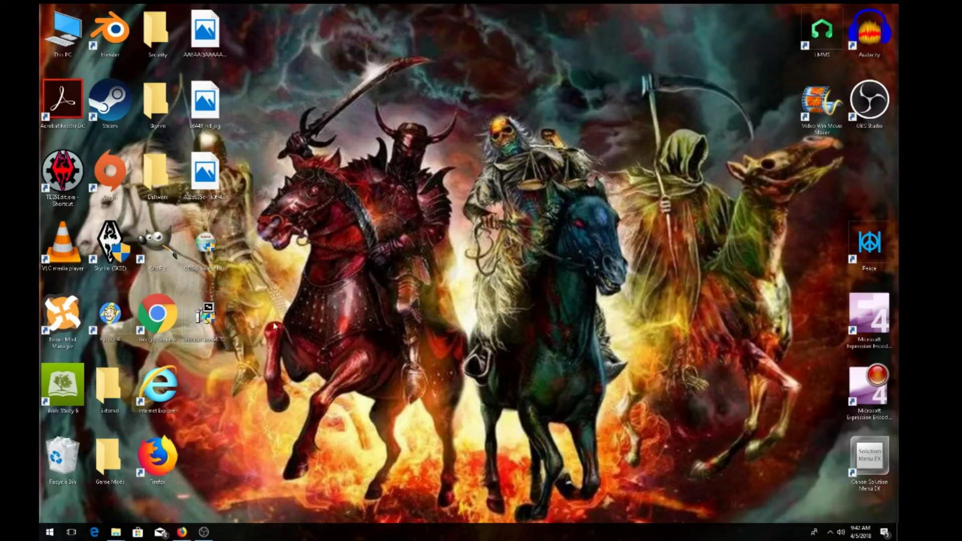
double_click(204, 316)
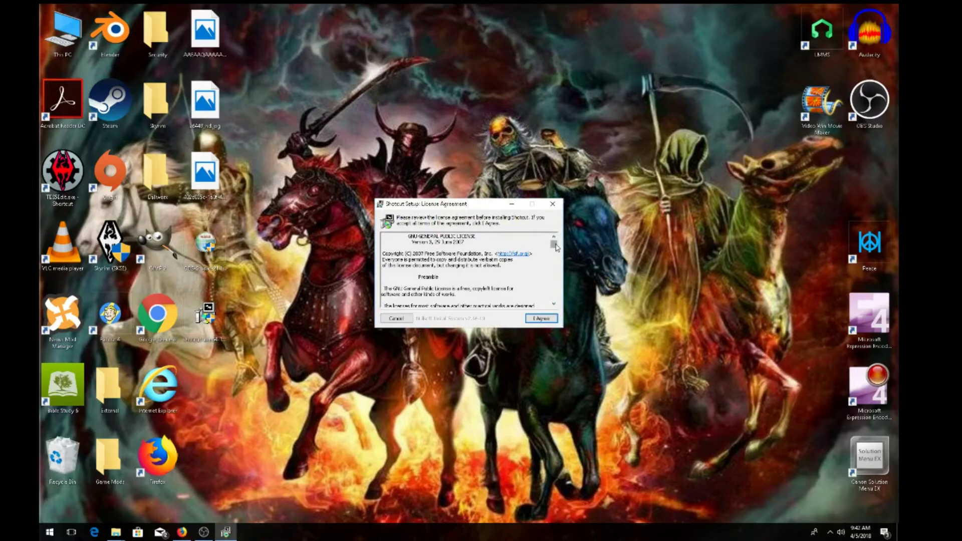
drag(554, 245, 560, 307)
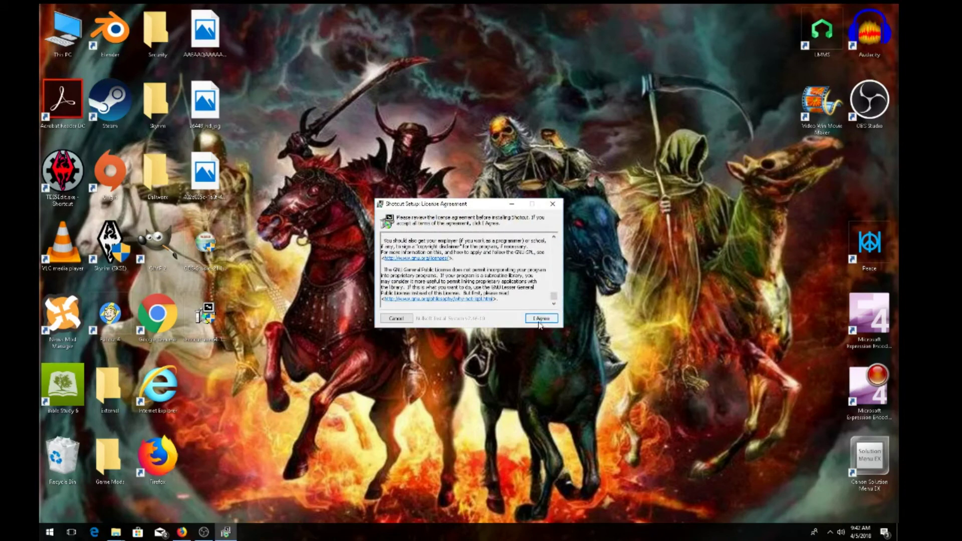
click(540, 321)
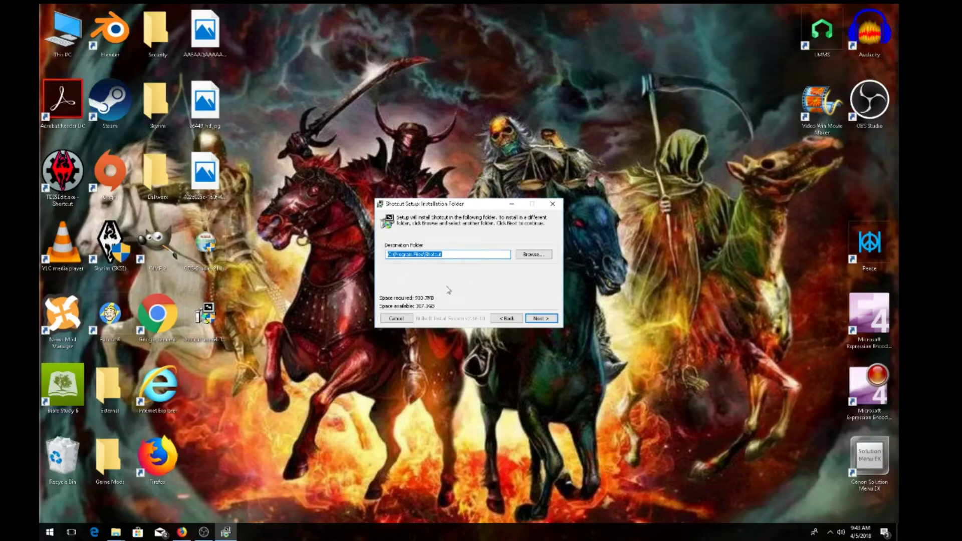
- Install Shotcut to the default Program Files folder with default options and close the finished setup
click(541, 318)
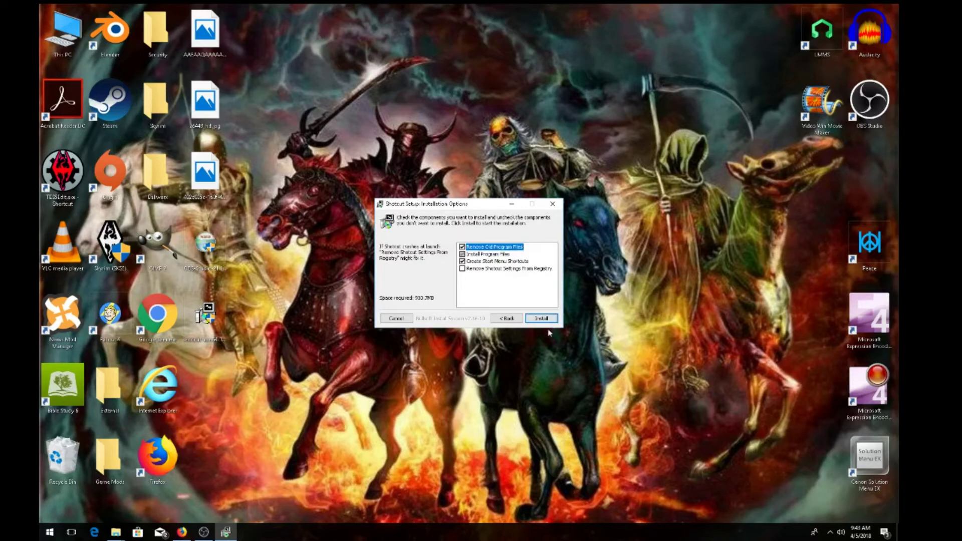
click(541, 318)
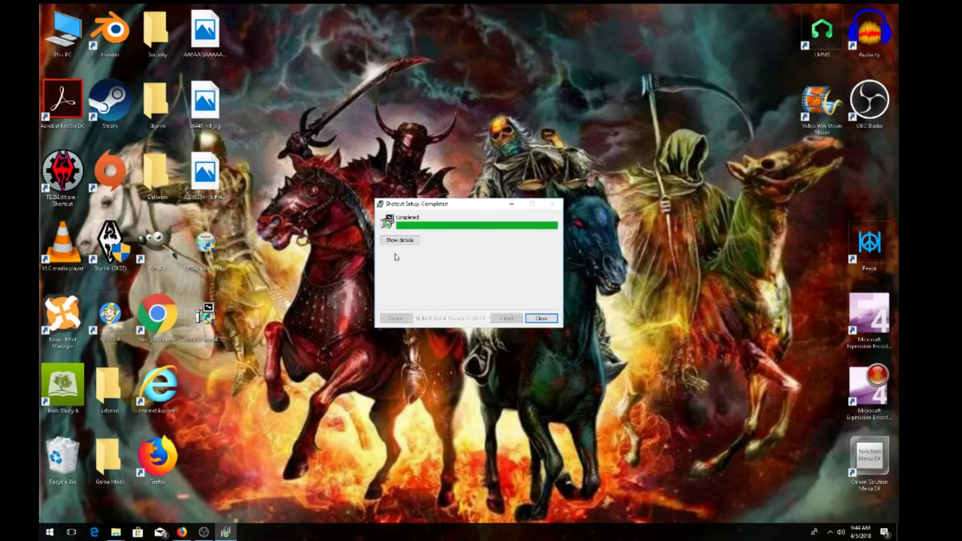
click(542, 318)
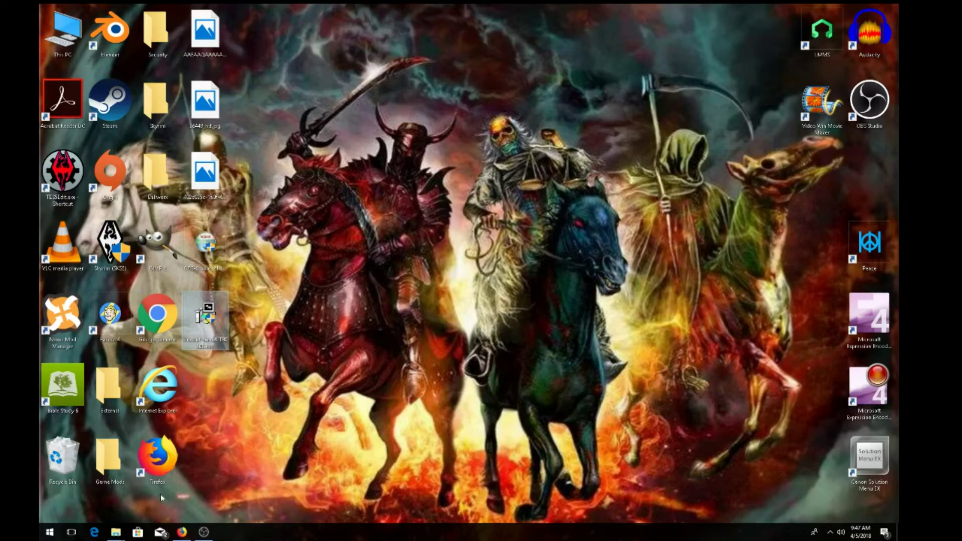
right_click(51, 532)
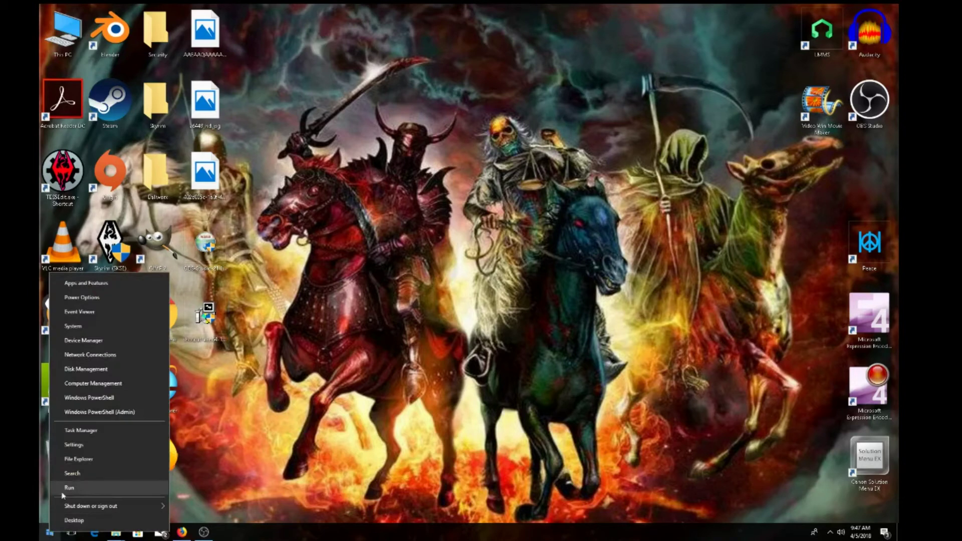
- Browse in File Explorer to Local Disk (C:) > Program Files > Shotcut where shotcut.exe lives
click(92, 459)
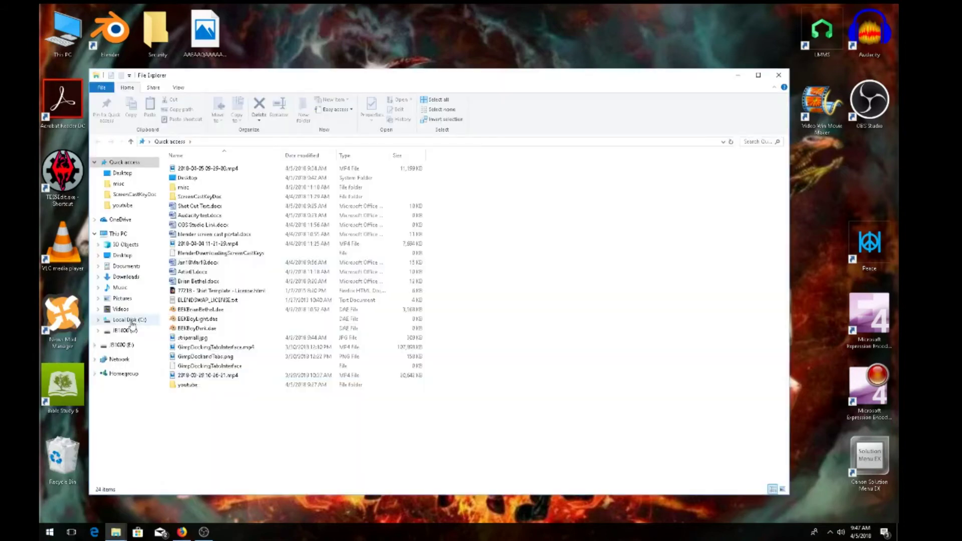
click(129, 320)
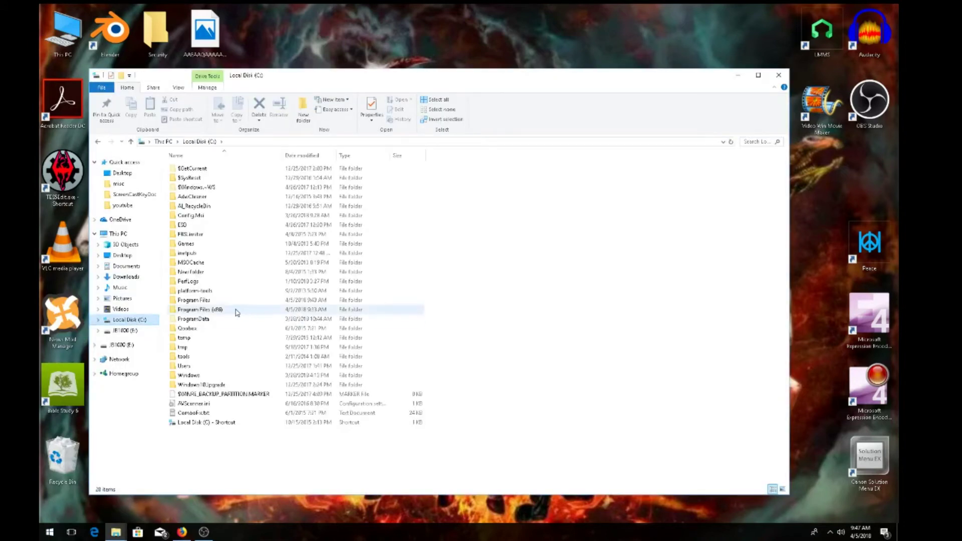
click(219, 302)
double_click(220, 301)
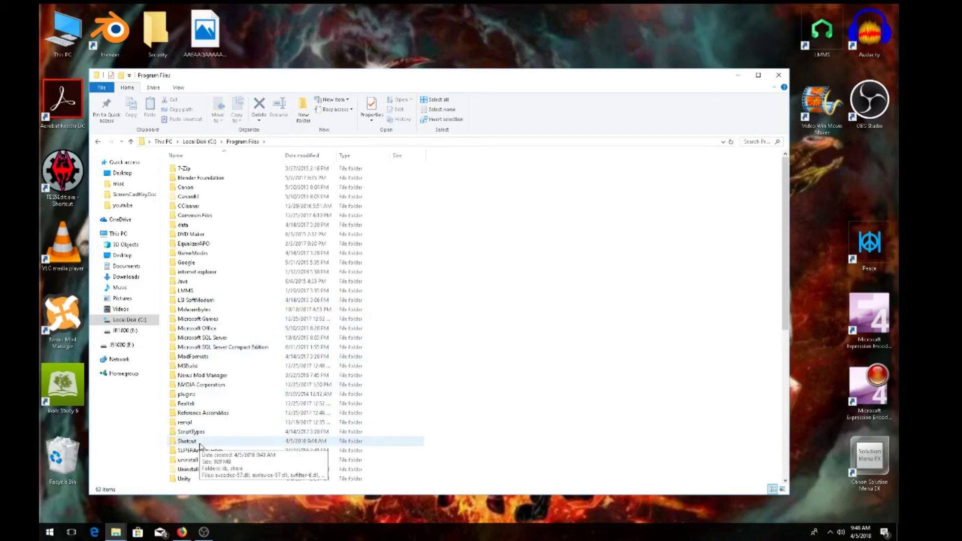
click(199, 444)
double_click(199, 444)
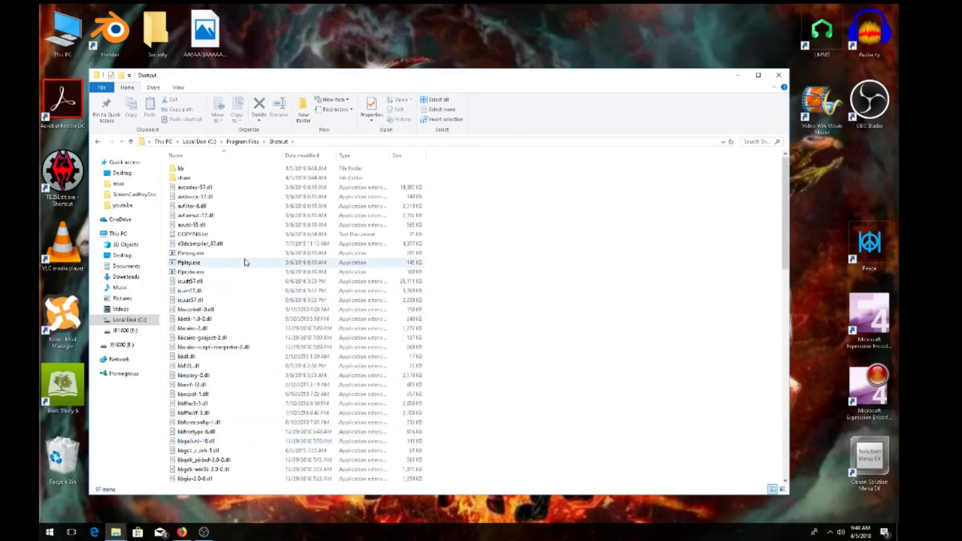
scroll(203, 444, down, 20)
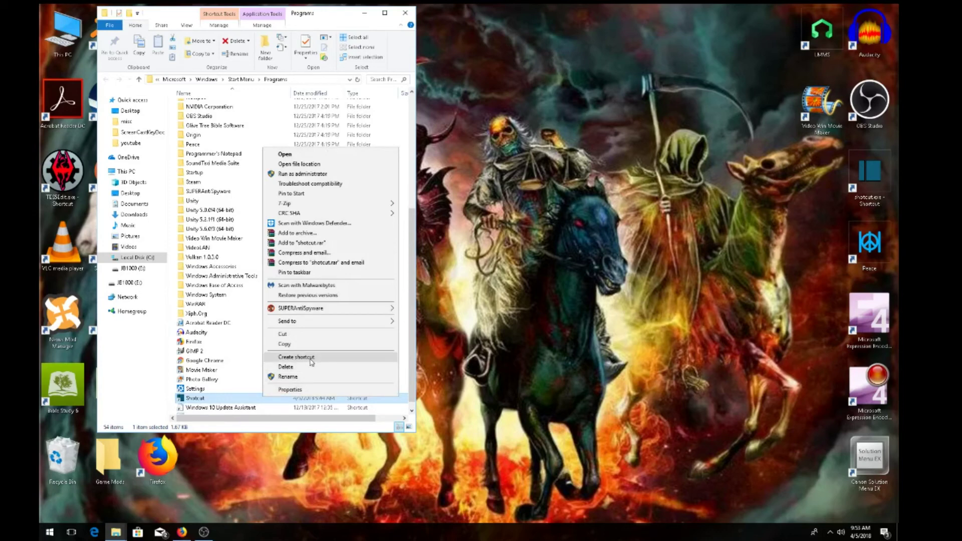
- Create a Shotcut shortcut on the desktop, then bring up the Start menu
click(310, 359)
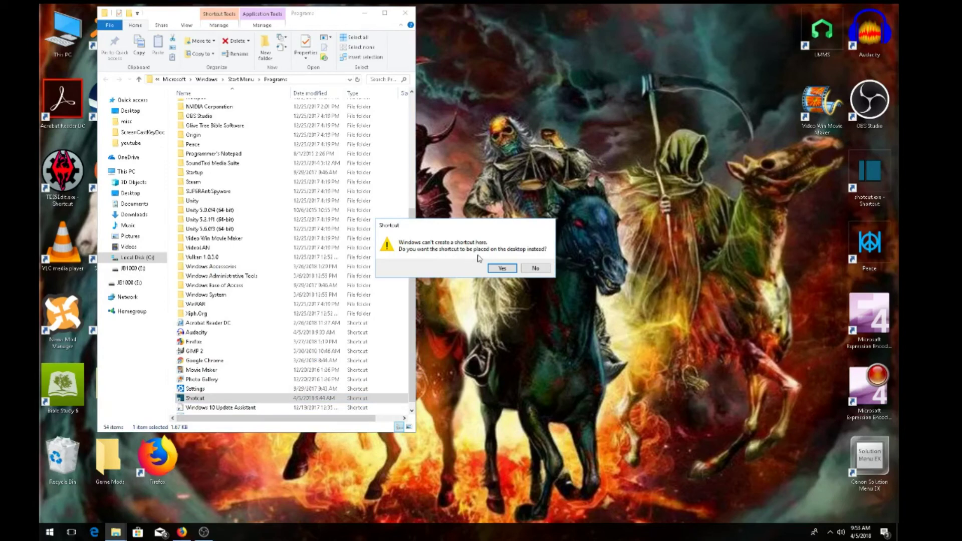
click(502, 268)
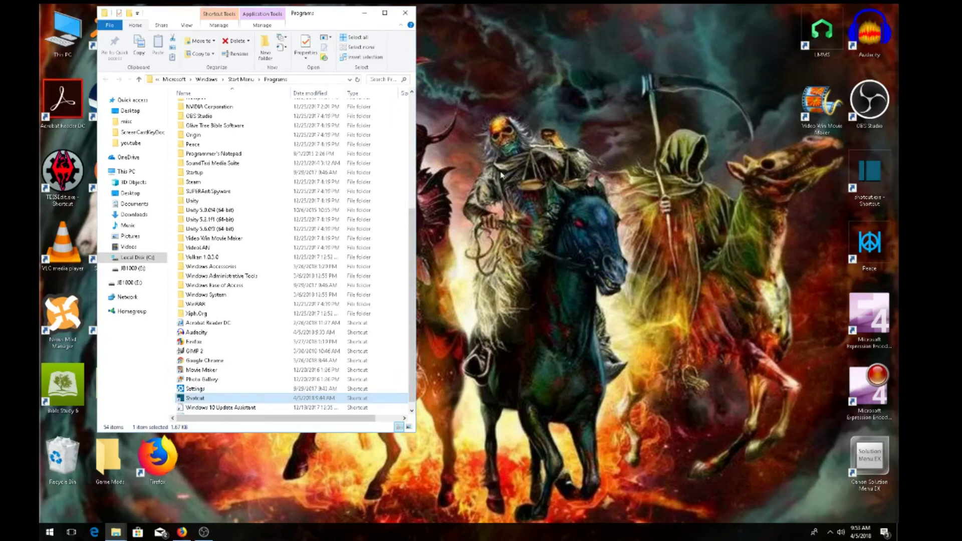
click(49, 532)
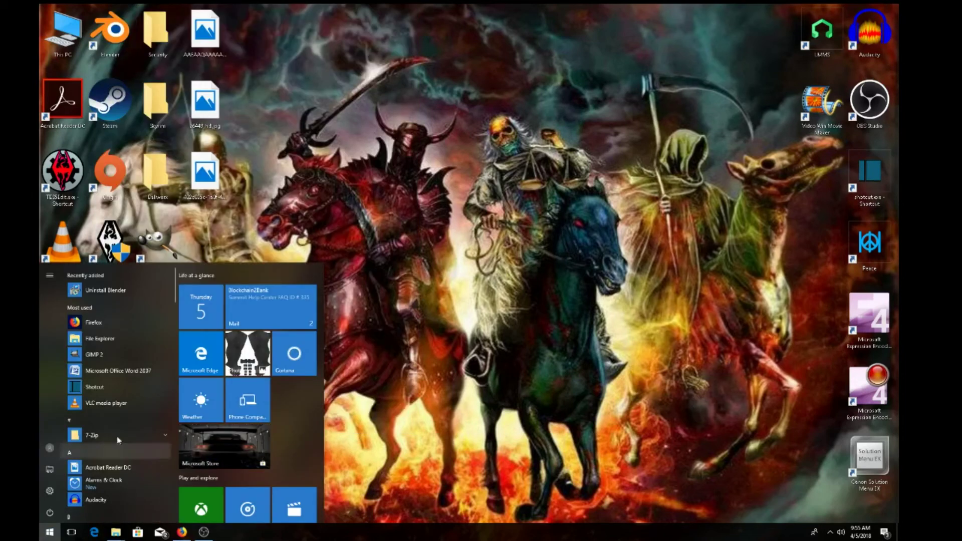
scroll(130, 395, down, 3)
scroll(130, 386, down, 2)
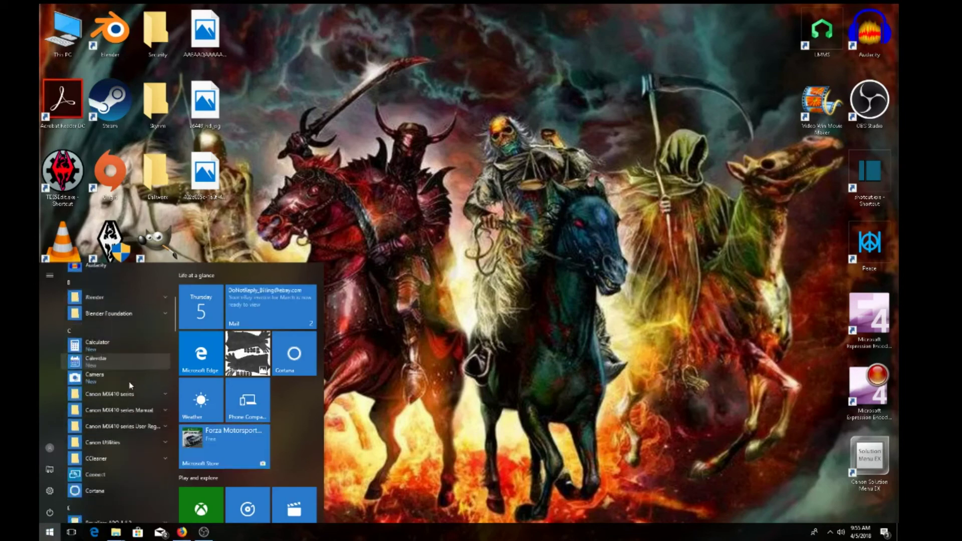
scroll(130, 385, down, 2)
scroll(130, 386, down, 2)
scroll(131, 388, down, 2)
scroll(131, 387, down, 2)
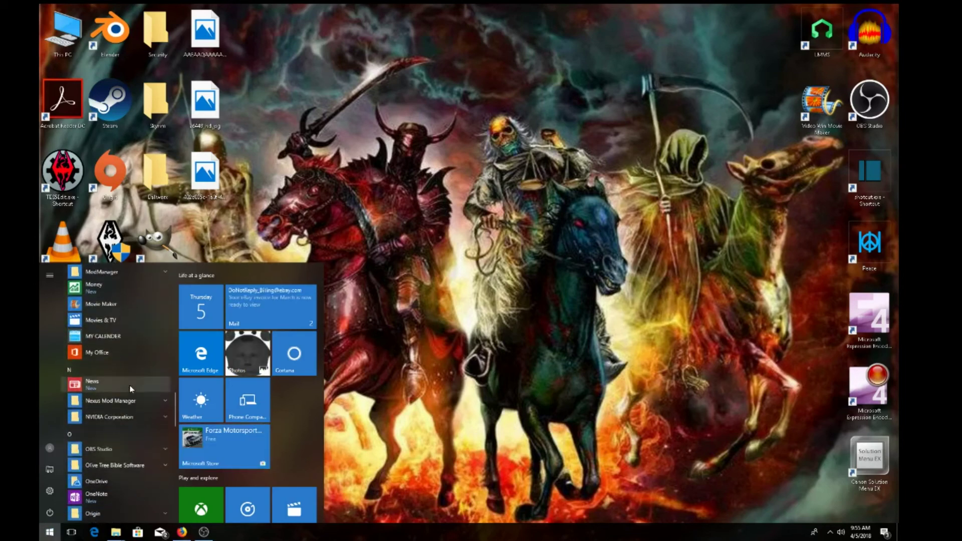
scroll(110, 366, down, 2)
- Launch Shotcut from the S section of the Start menu apps list
click(96, 362)
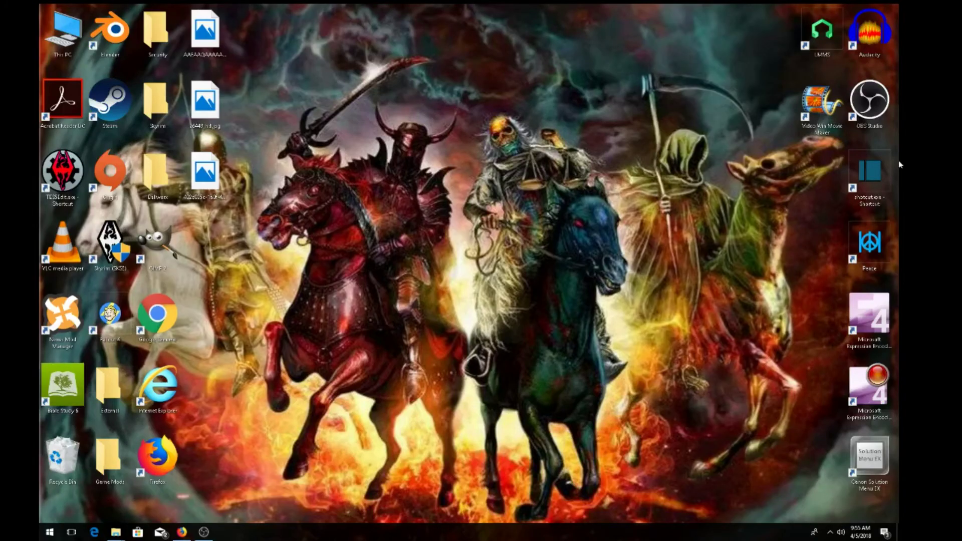
- Launch Shotcut again from its new desktop shortcut
double_click(872, 167)
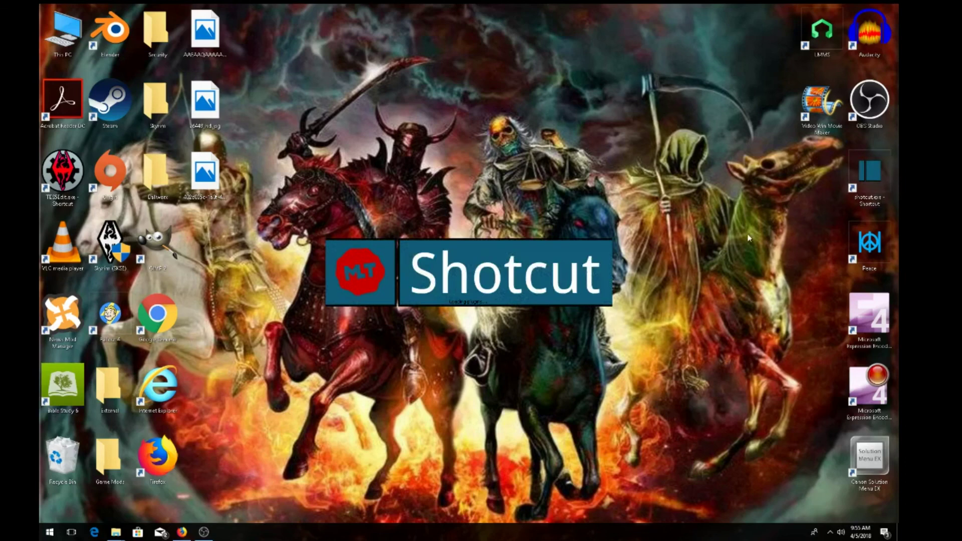